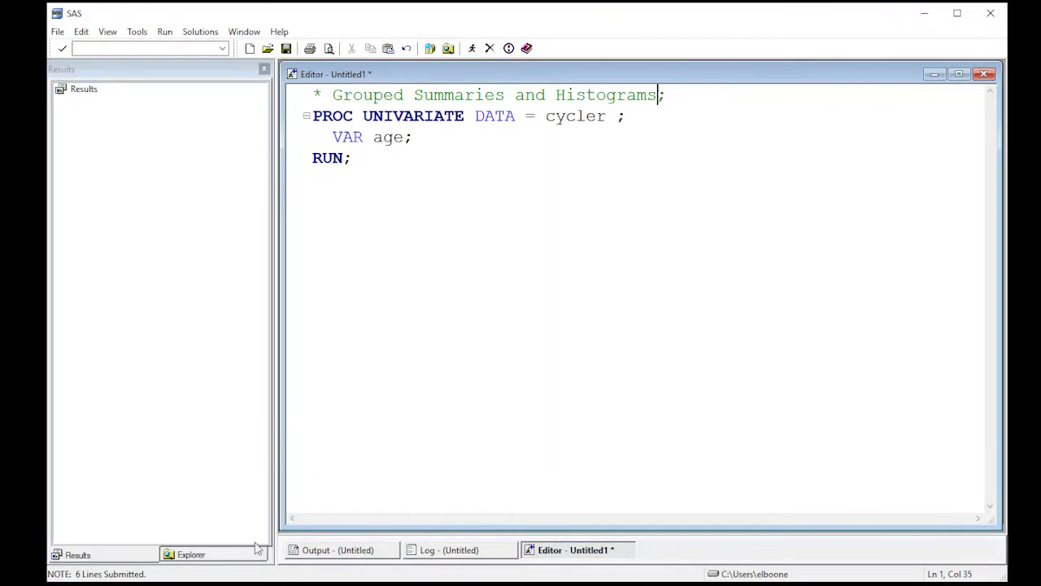
Display the Work library contents with the Cycler dataset, then return to the UNIVARIATE code
{"action": "left_click", "coordinate": [192, 555]}
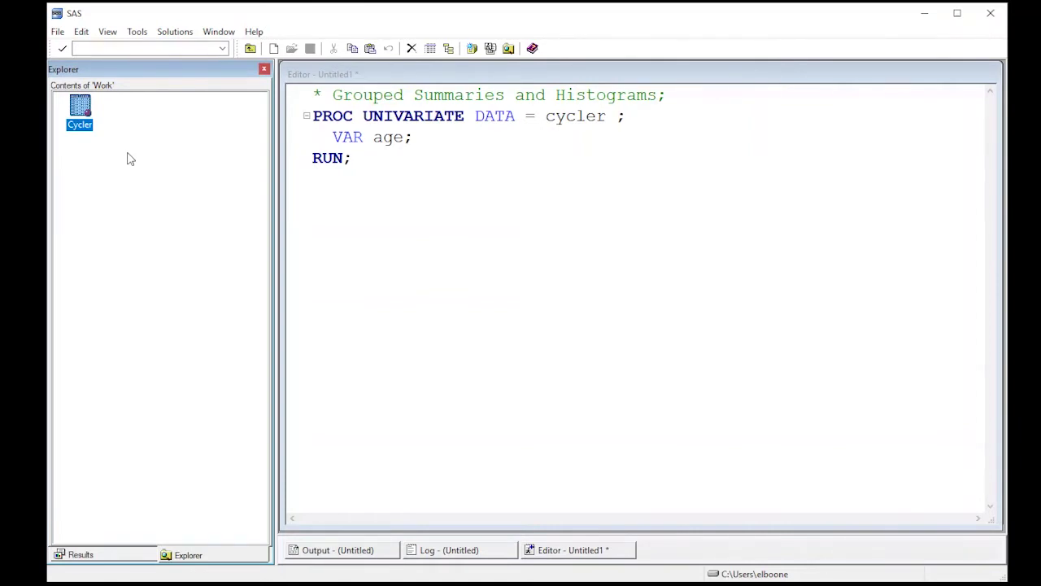
{"action": "left_click", "coordinate": [462, 143]}
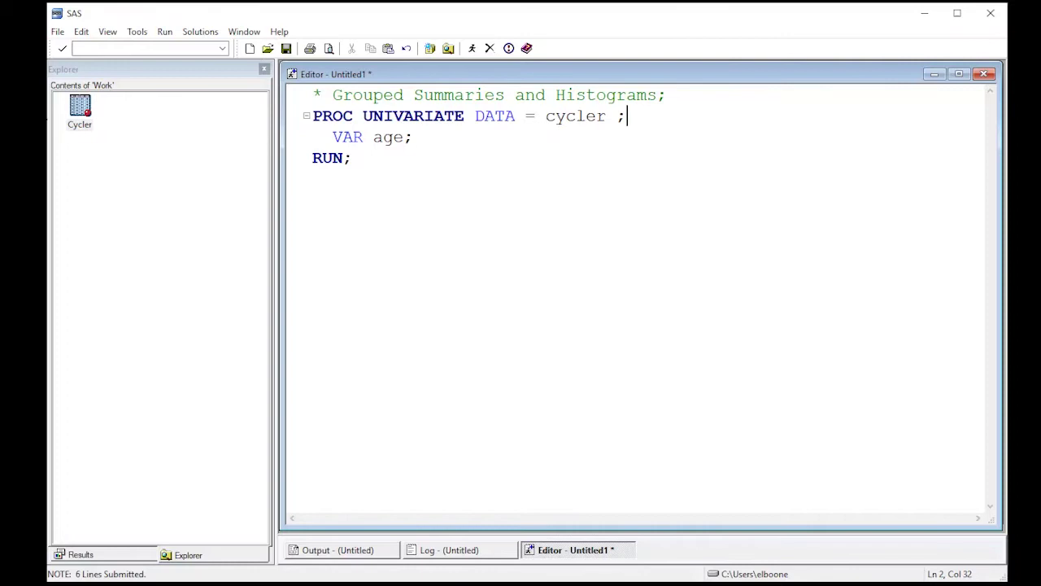
Check Cycler's columns, then add 'CLASS gender;' below PROC UNIVARIATE and select all the code
{"action": "double_click", "coordinate": [81, 111]}
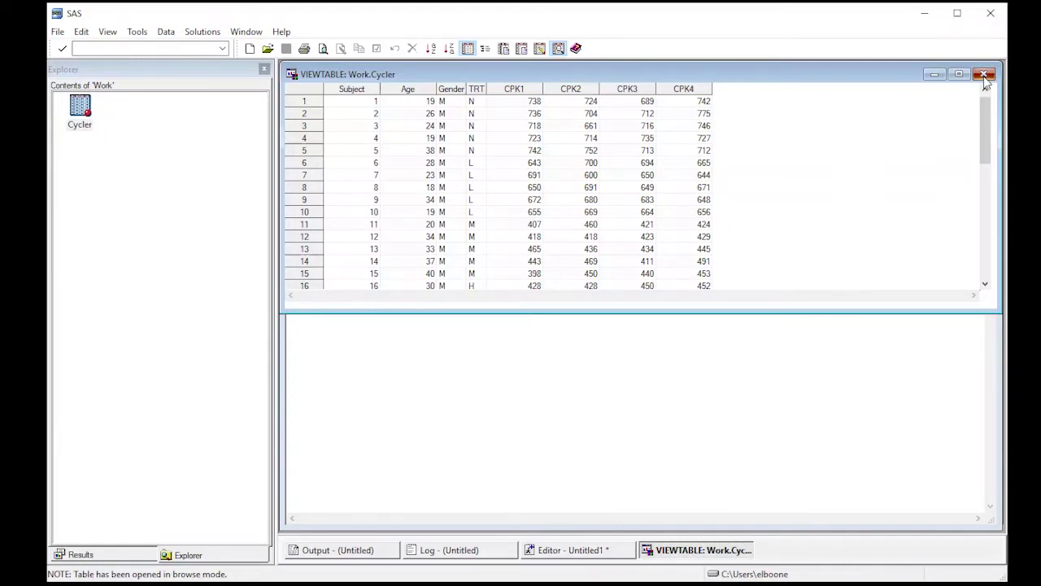
{"action": "left_click", "coordinate": [985, 82]}
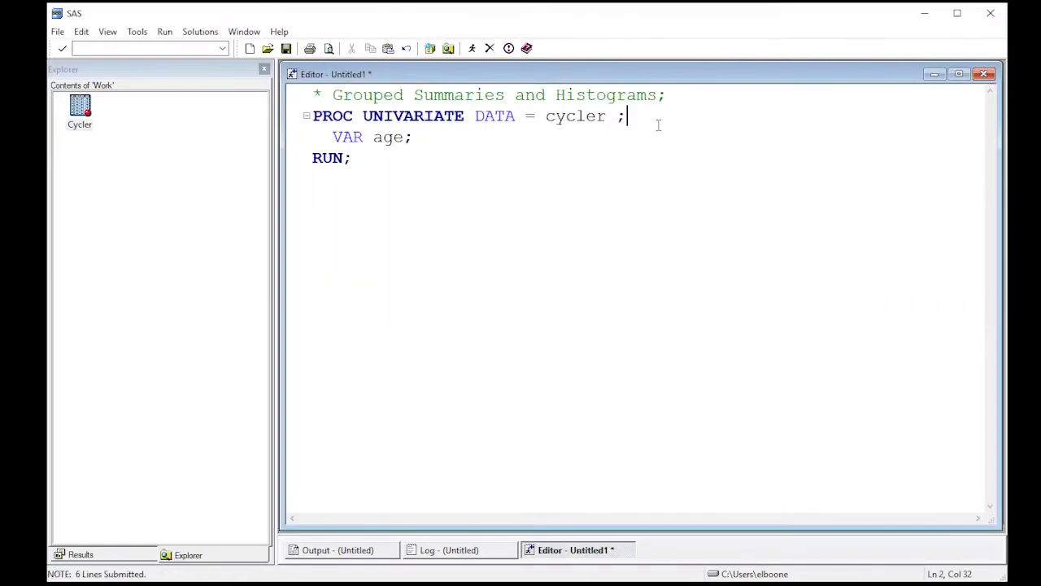
{"action": "key", "text": "Return"}
{"action": "type", "text": "CLASS "}
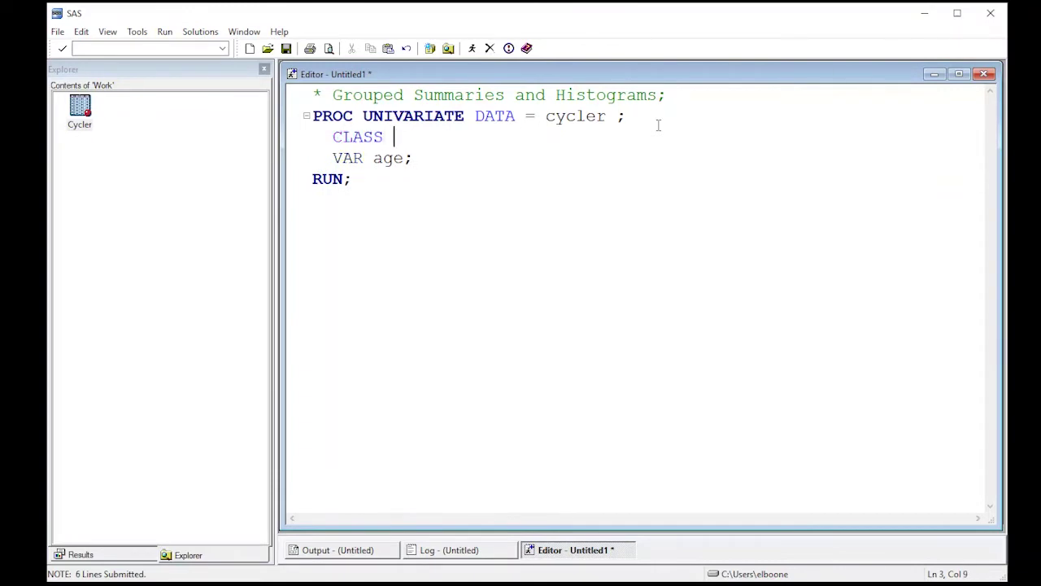
{"action": "type", "text": "gender;"}
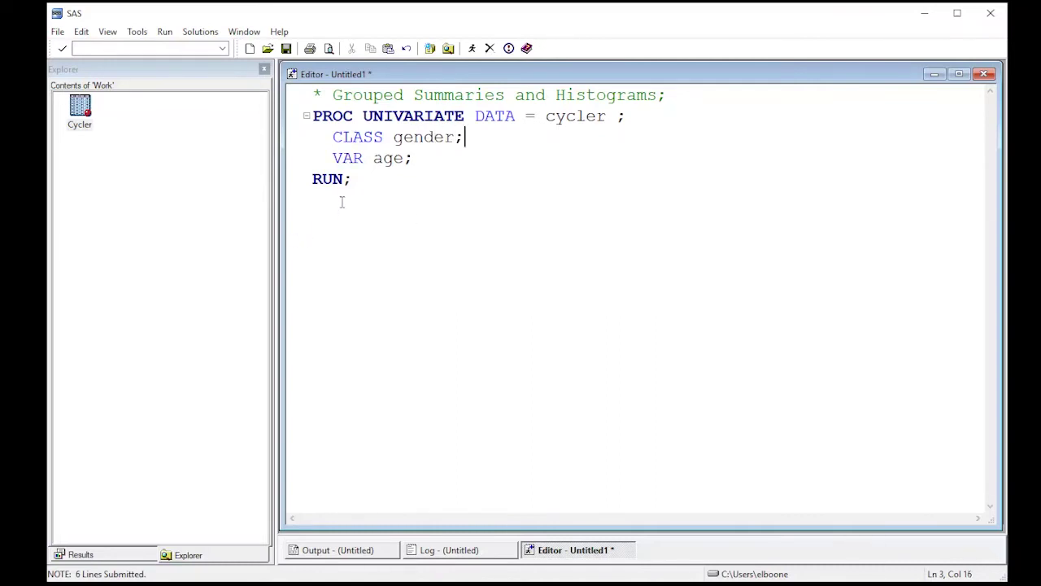
{"action": "left_click_drag", "start_coordinate": [351, 179], "coordinate": [300, 96]}
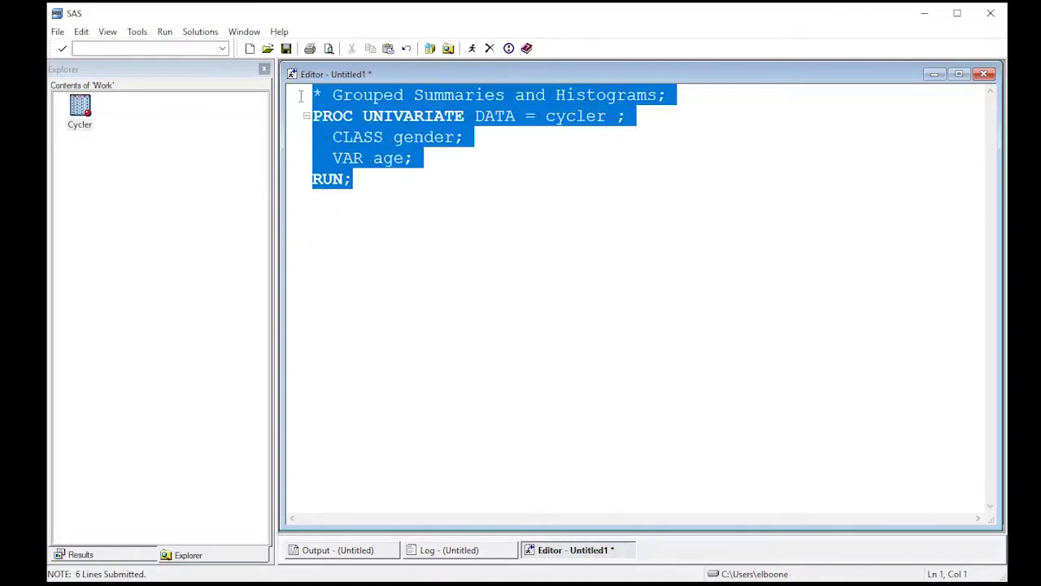
Submit the code and review the age summaries for Gender = F (mean 29.5) and Gender = M (mean 28.9)
{"action": "left_click", "coordinate": [472, 48]}
{"action": "scroll", "coordinate": [594, 483], "scroll_direction": "up", "scroll_amount": 15}
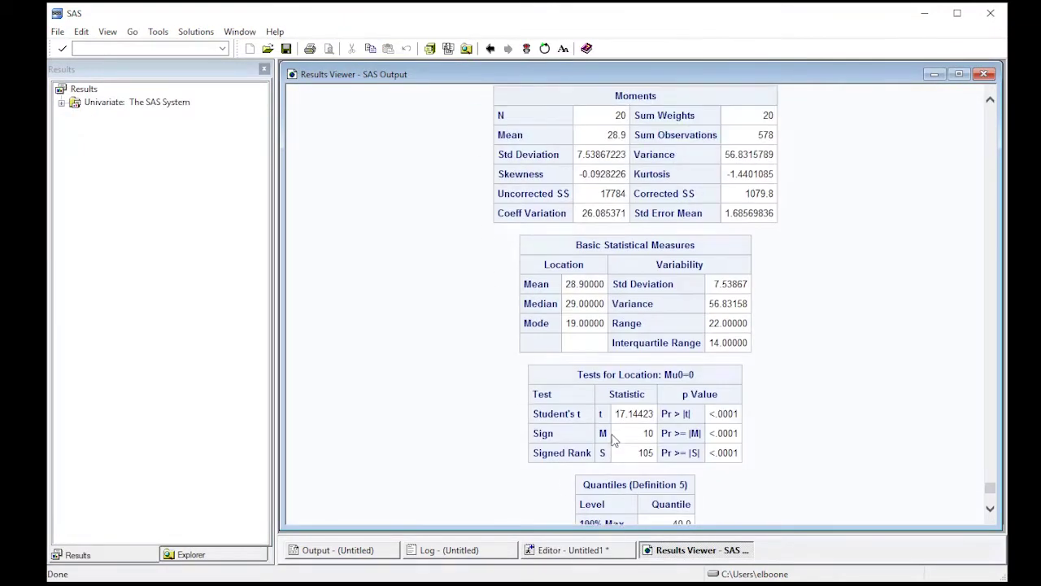
{"action": "mouse_move", "coordinate": [669, 256]}
{"action": "left_mouse_down"}
{"action": "mouse_move", "coordinate": [606, 256]}
{"action": "mouse_move", "coordinate": [664, 265]}
{"action": "left_mouse_up"}
{"action": "left_click", "coordinate": [610, 263]}
{"action": "scroll", "coordinate": [672, 271], "scroll_direction": "up", "scroll_amount": 5}
{"action": "scroll", "coordinate": [671, 271], "scroll_direction": "up", "scroll_amount": 10}
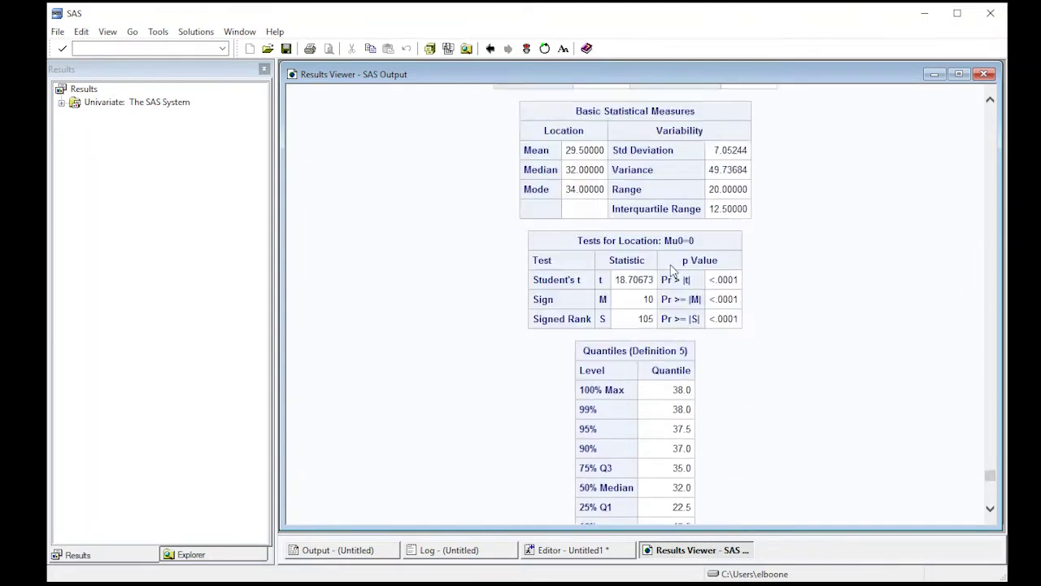
{"action": "scroll", "coordinate": [623, 268], "scroll_direction": "down", "scroll_amount": 2}
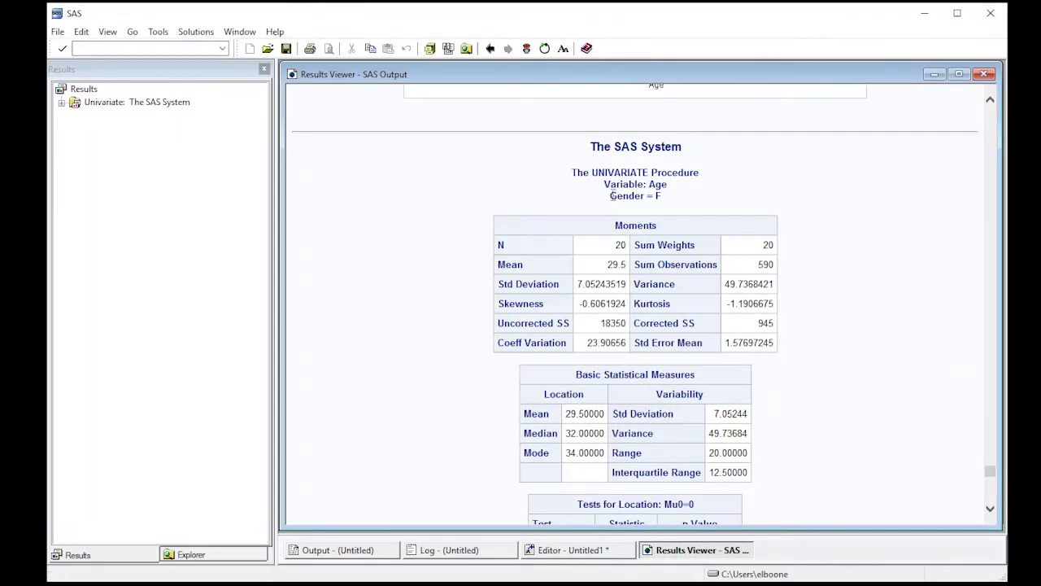
{"action": "left_click_drag", "start_coordinate": [611, 196], "coordinate": [669, 201]}
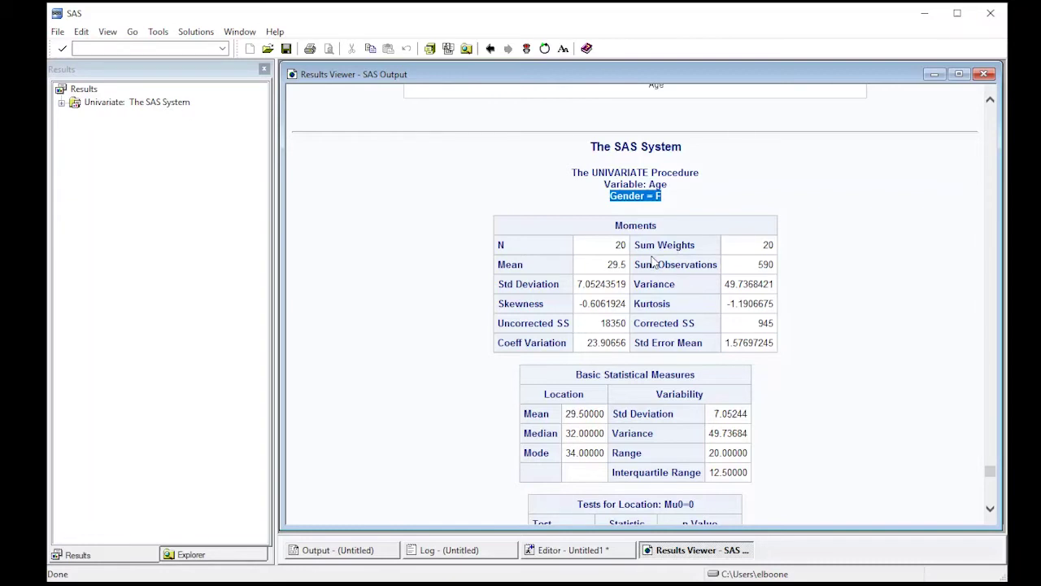
After checking Cycler's column names, replace 'gender' with 'trt' on the CLASS line and select all code
{"action": "left_click", "coordinate": [572, 550]}
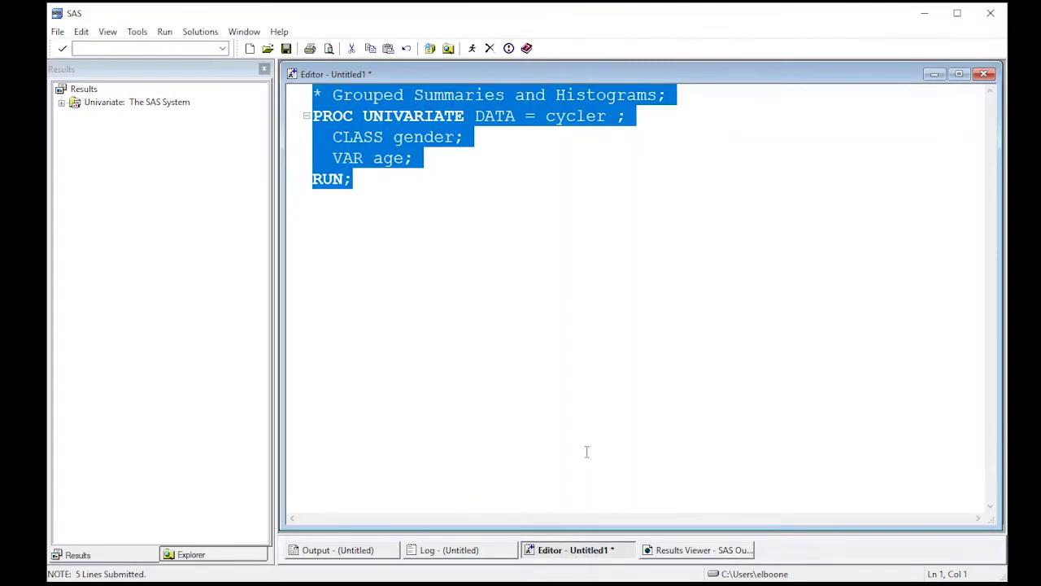
{"action": "left_click", "coordinate": [431, 156]}
{"action": "left_click_drag", "start_coordinate": [393, 136], "coordinate": [456, 138]}
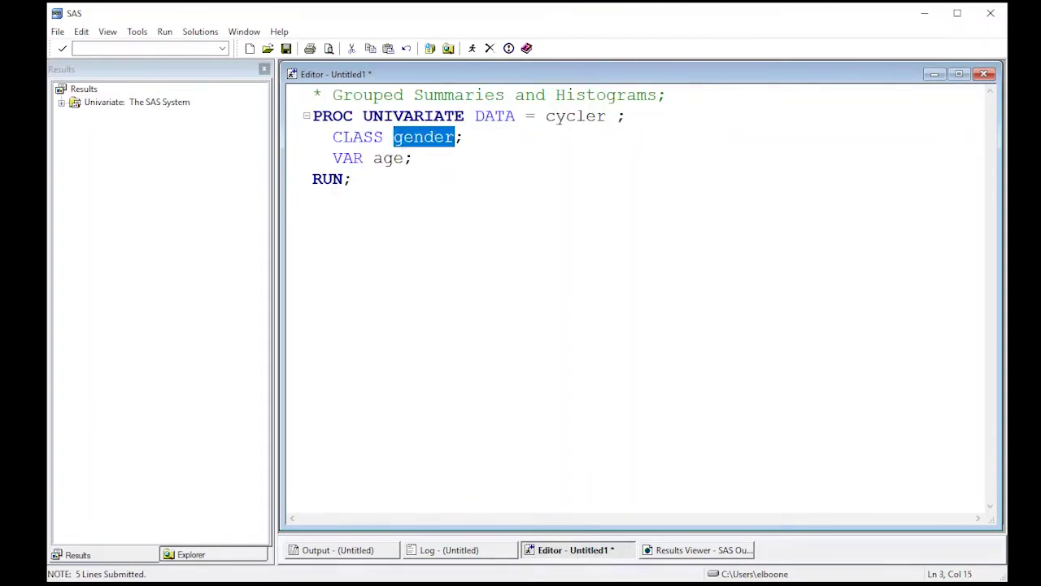
{"action": "left_click", "coordinate": [228, 561]}
{"action": "double_click", "coordinate": [77, 114]}
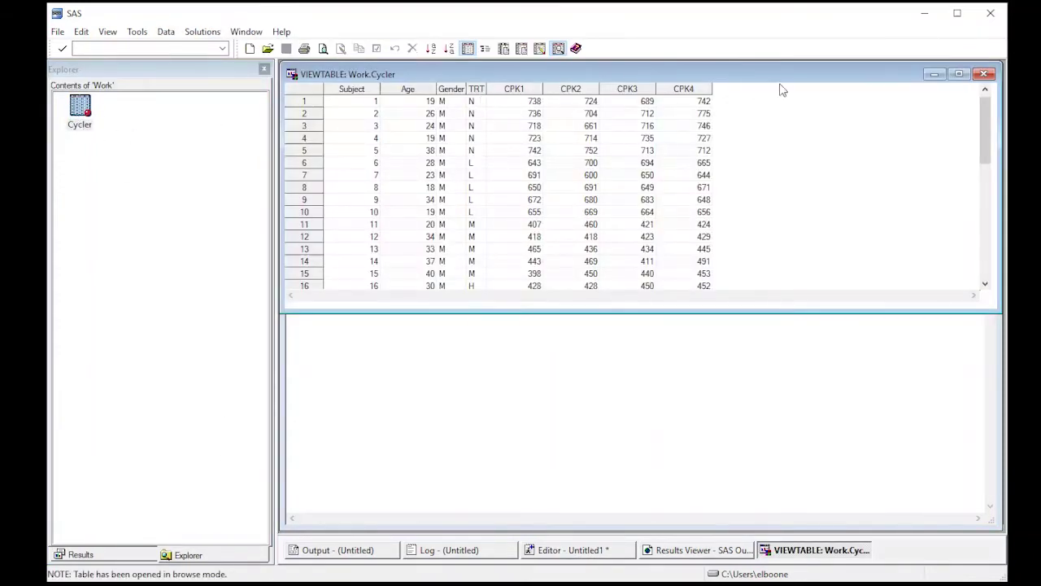
{"action": "left_click", "coordinate": [984, 74]}
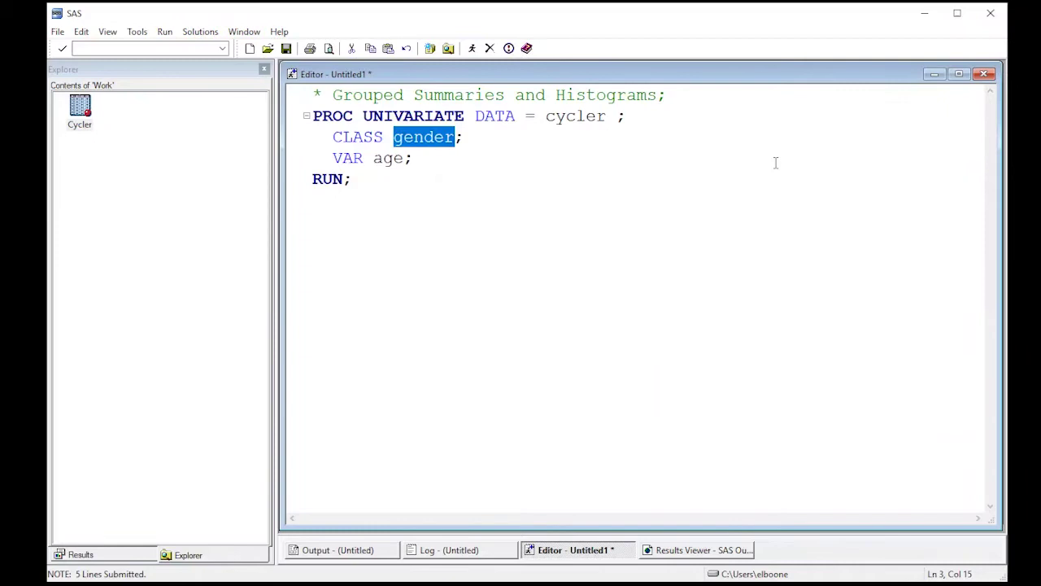
{"action": "type", "text": "trt"}
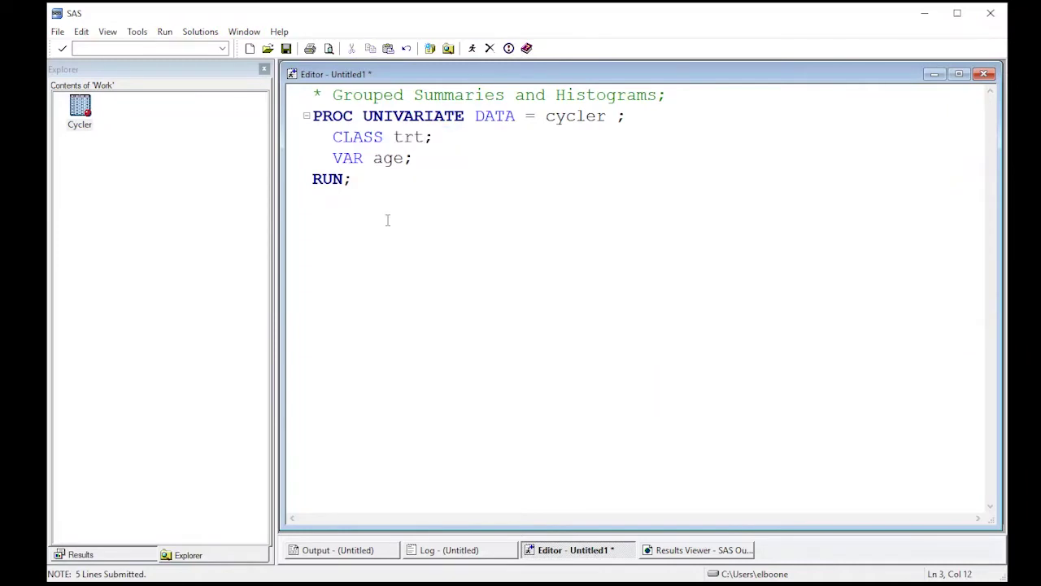
{"action": "left_click", "coordinate": [379, 210]}
{"action": "left_click_drag", "start_coordinate": [380, 210], "coordinate": [314, 95]}
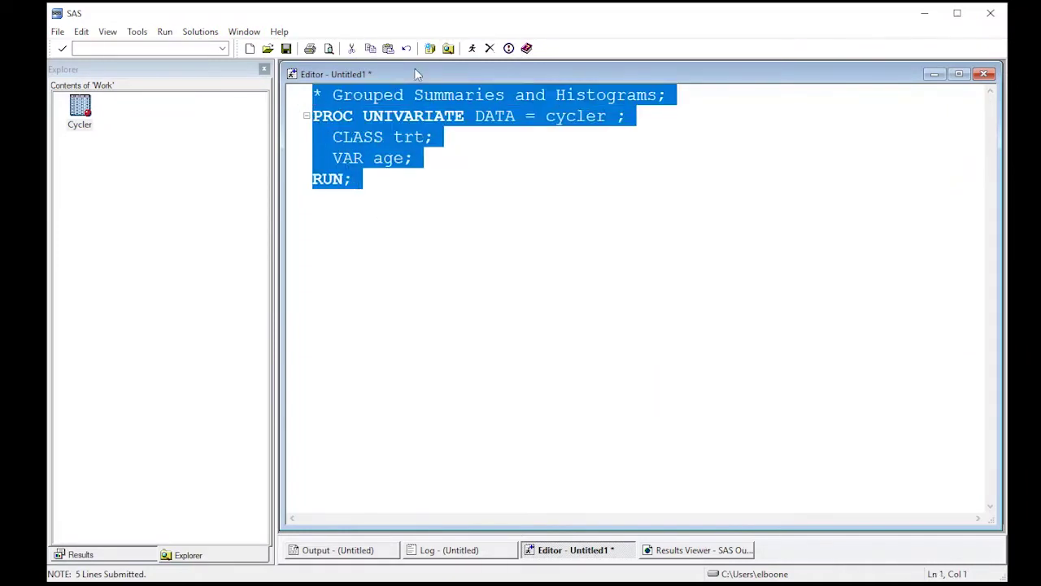
{"action": "left_click", "coordinate": [472, 49]}
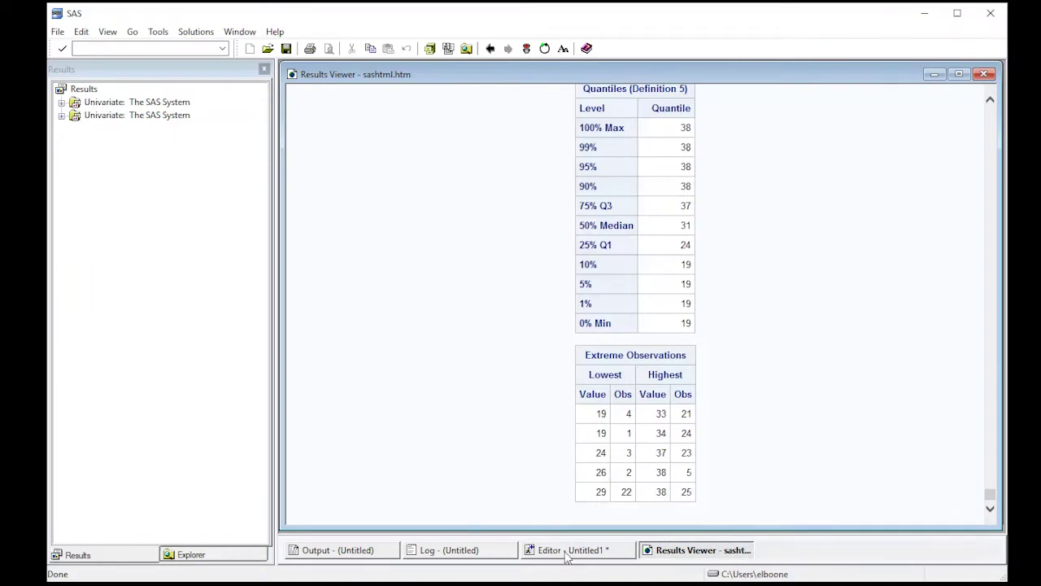
{"action": "scroll", "coordinate": [595, 423], "scroll_direction": "up", "scroll_amount": 7}
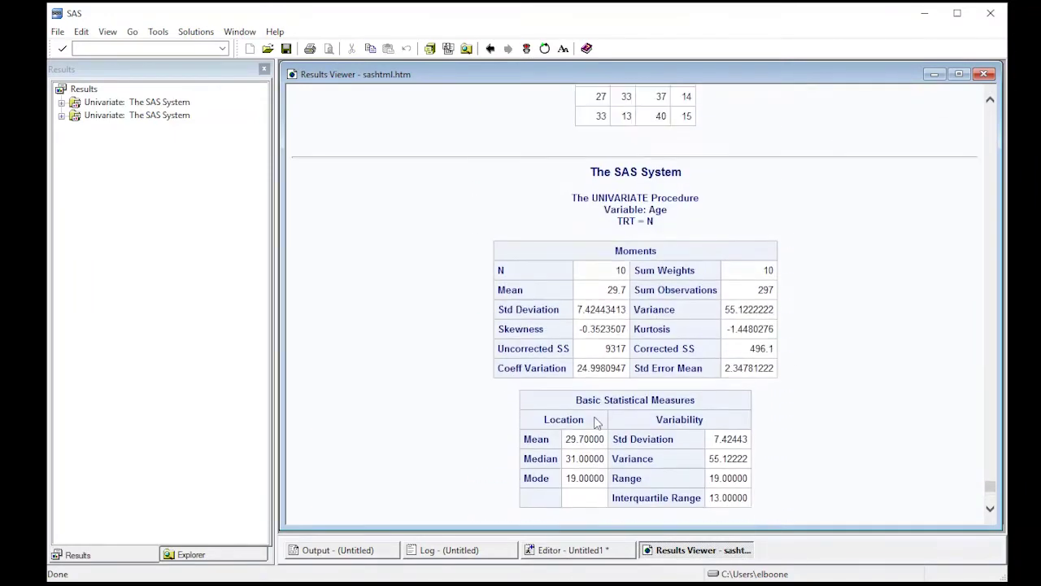
{"action": "left_click_drag", "start_coordinate": [615, 225], "coordinate": [656, 219]}
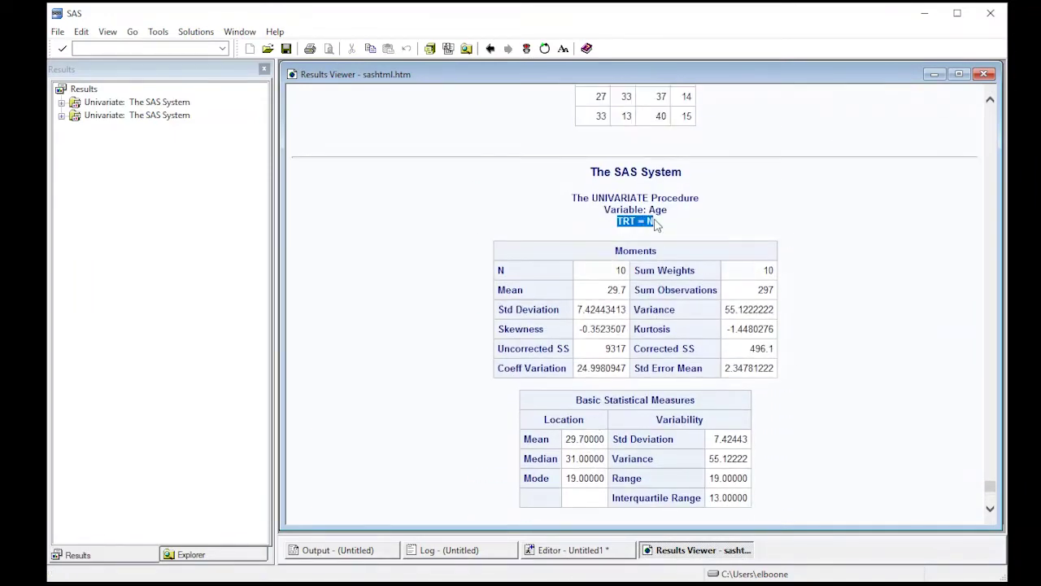
{"action": "scroll", "coordinate": [656, 221], "scroll_direction": "up", "scroll_amount": 8}
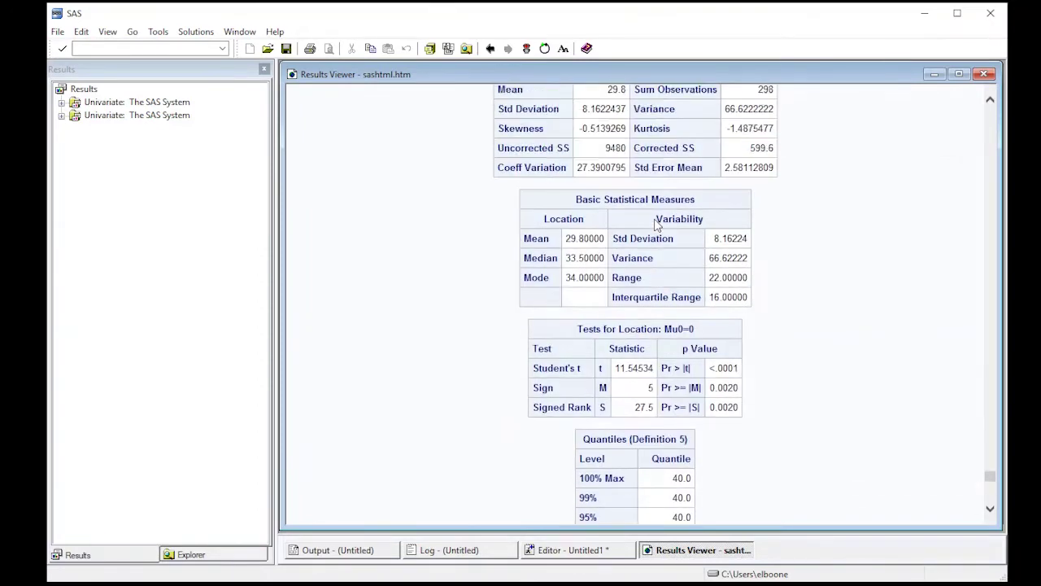
{"action": "scroll", "coordinate": [656, 224], "scroll_direction": "up", "scroll_amount": 3}
{"action": "left_click_drag", "start_coordinate": [616, 154], "coordinate": [656, 153]}
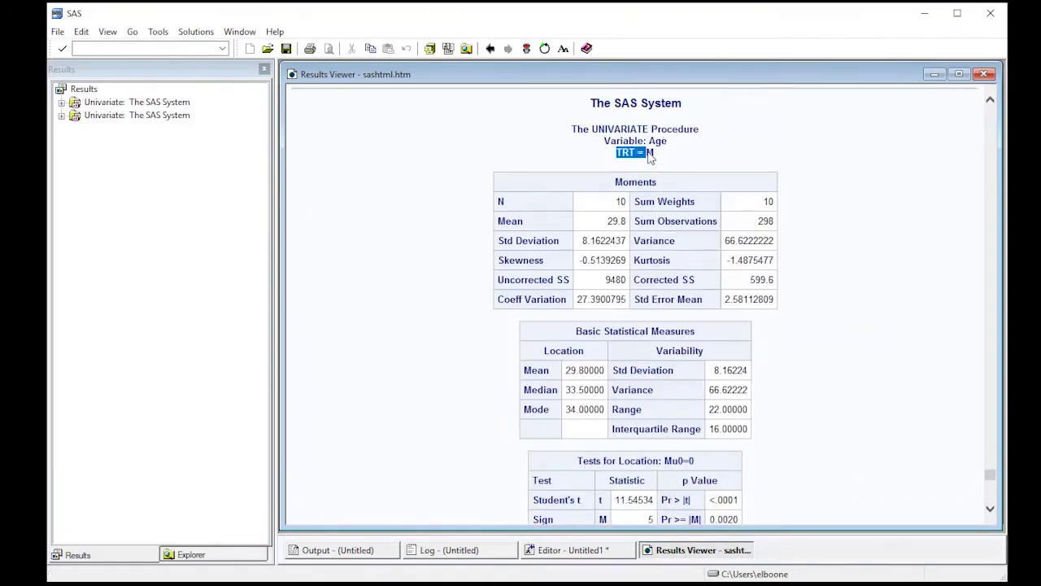
{"action": "scroll", "coordinate": [654, 193], "scroll_direction": "down", "scroll_amount": 8}
{"action": "scroll", "coordinate": [655, 193], "scroll_direction": "up", "scroll_amount": 8}
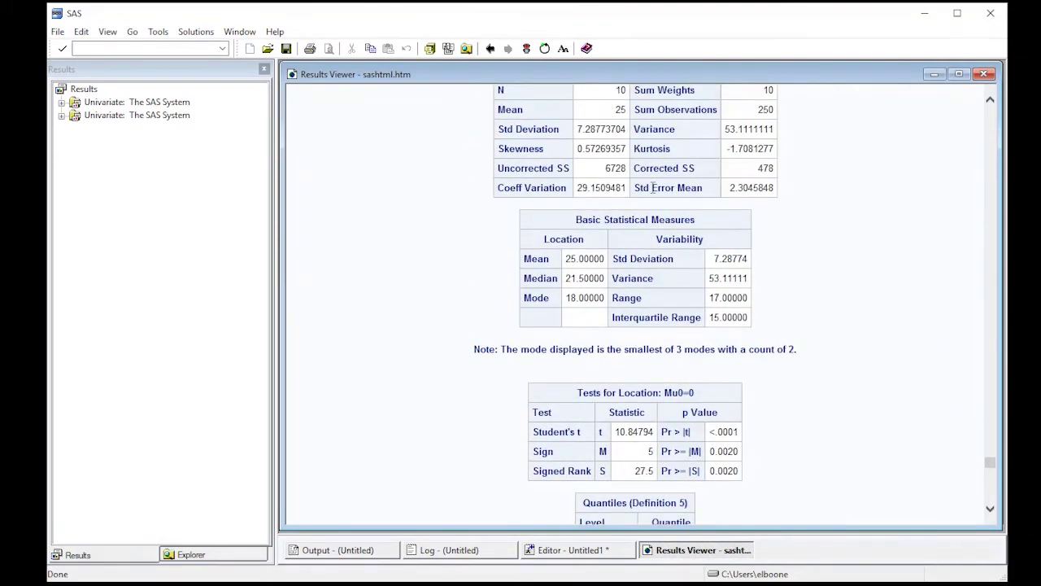
{"action": "scroll", "coordinate": [653, 187], "scroll_direction": "up", "scroll_amount": 5}
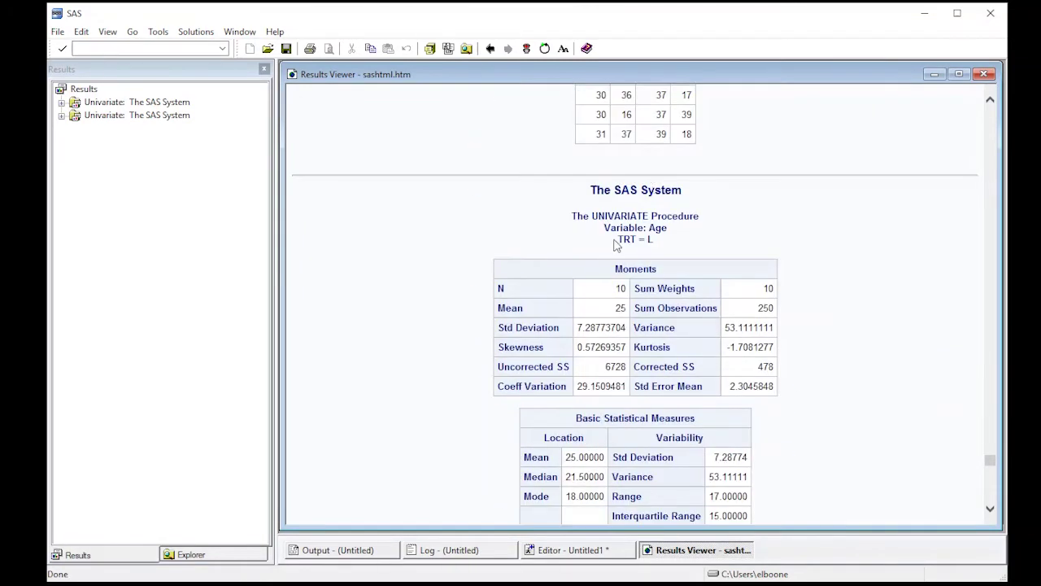
{"action": "left_click_drag", "start_coordinate": [615, 245], "coordinate": [657, 243]}
{"action": "scroll", "coordinate": [657, 243], "scroll_direction": "up", "scroll_amount": 20}
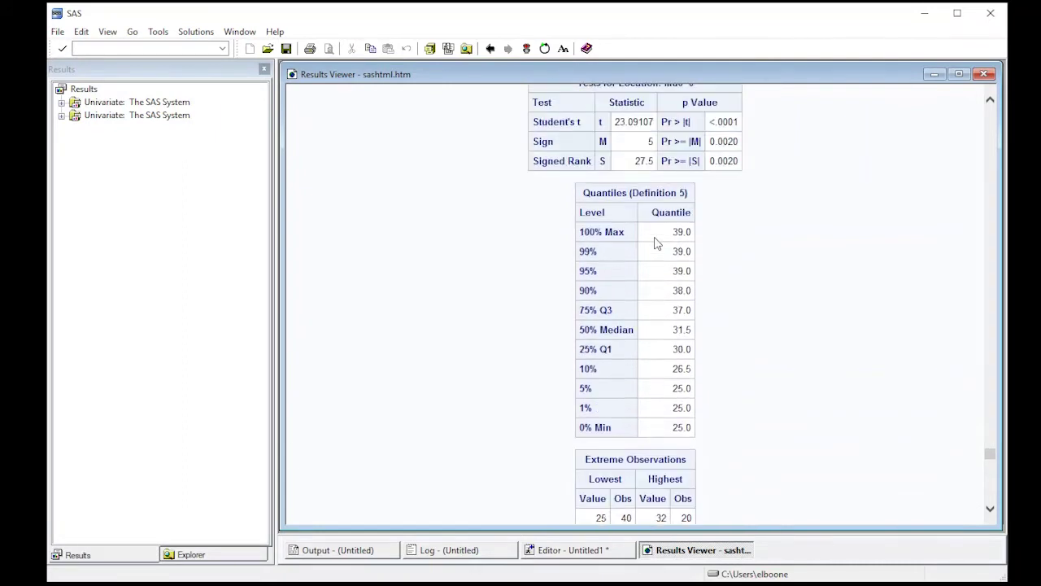
{"action": "scroll", "coordinate": [655, 236], "scroll_direction": "up", "scroll_amount": 5}
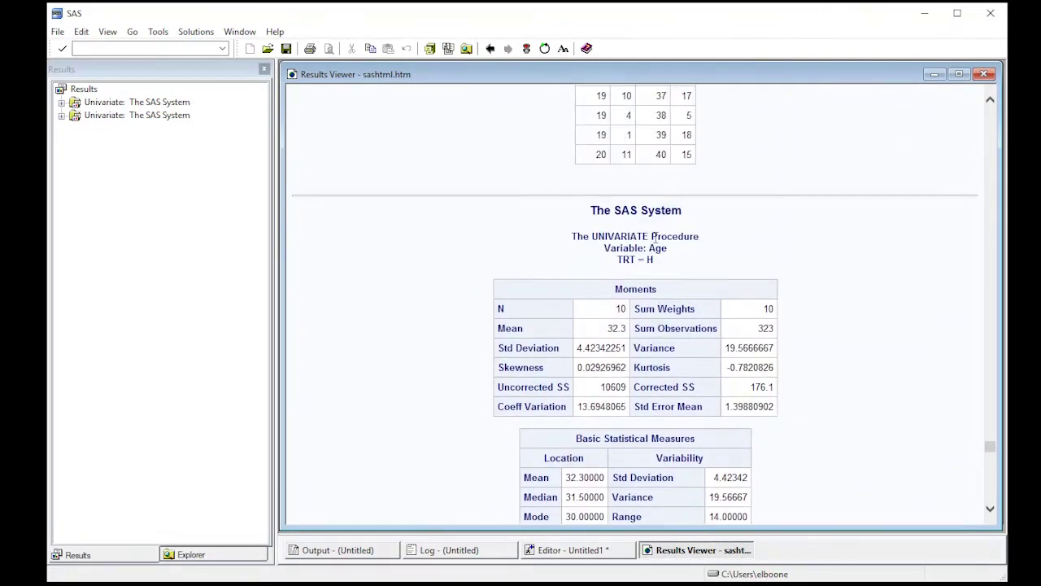
{"action": "left_click_drag", "start_coordinate": [618, 258], "coordinate": [662, 266]}
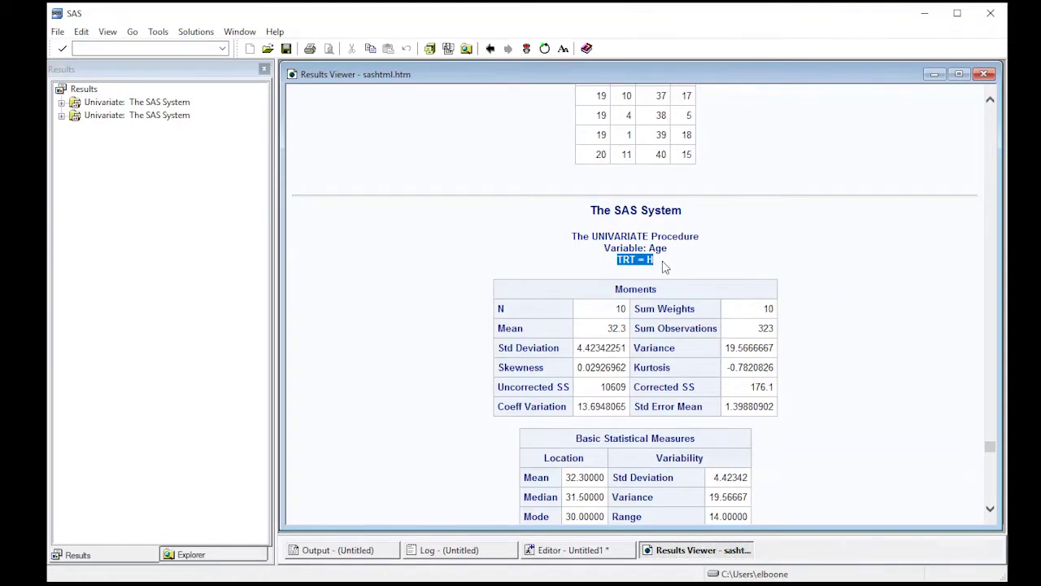
Change the CLASS variable from trt back to gender
{"action": "left_click", "coordinate": [600, 550]}
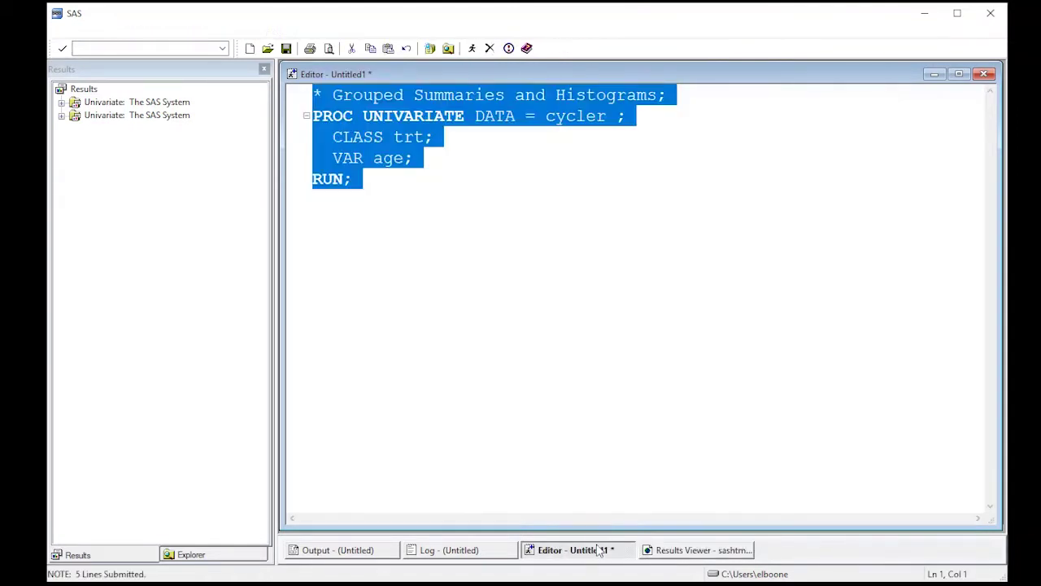
{"action": "left_click", "coordinate": [406, 177]}
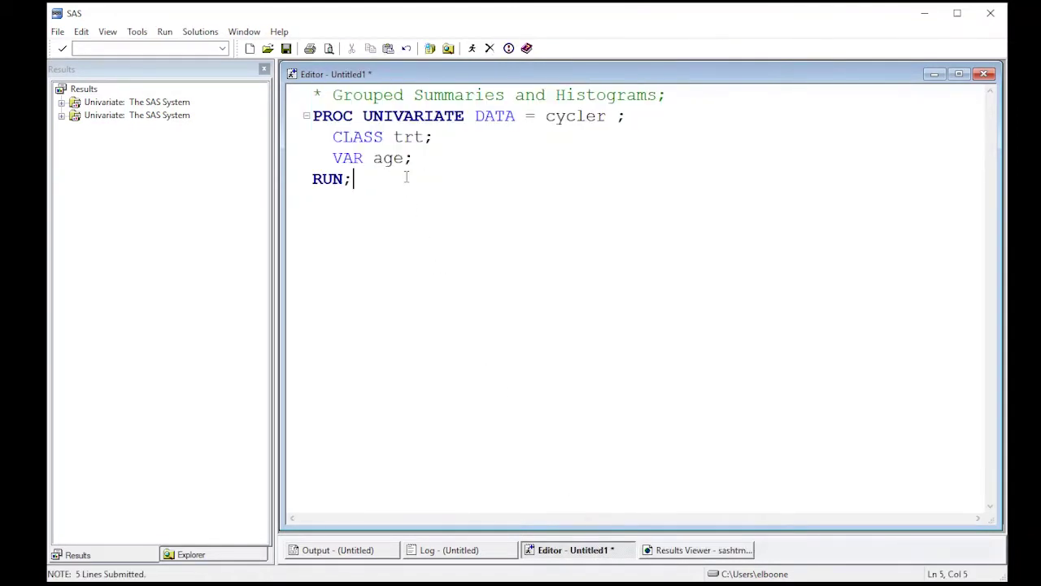
{"action": "left_click", "coordinate": [425, 136]}
{"action": "key", "text": "BackSpace"}
{"action": "key", "text": "BackSpace"}
{"action": "key", "text": "BackSpace"}
{"action": "type", "text": "gender"}
Add a 'HISTOGRAM age;' line after VAR age and select the whole program
{"action": "key", "text": "Return"}
{"action": "type", "text": "HISTOGRAM"}
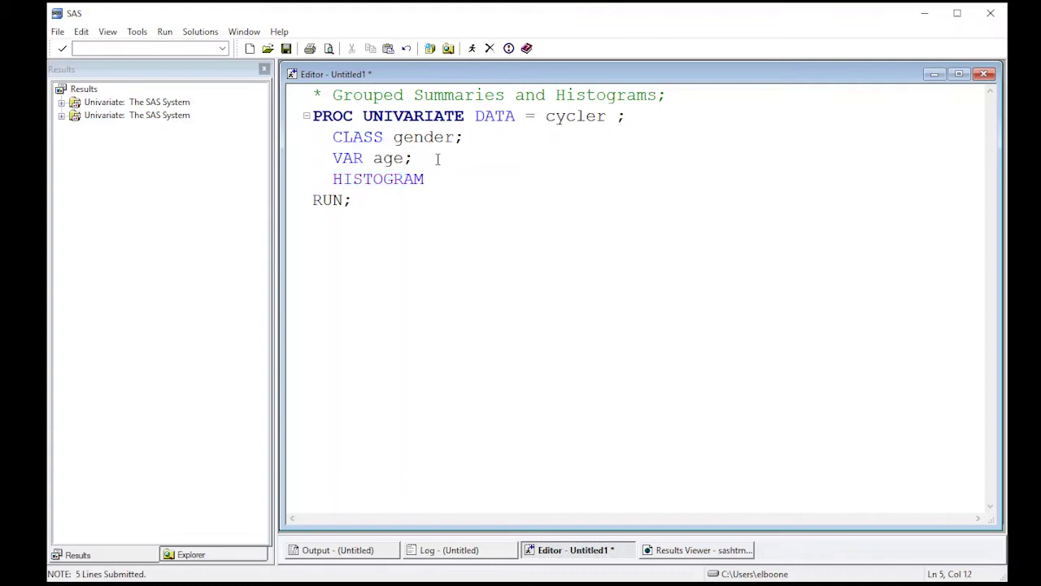
{"action": "type", "text": " age;"}
{"action": "left_click_drag", "start_coordinate": [373, 226], "coordinate": [506, 88]}
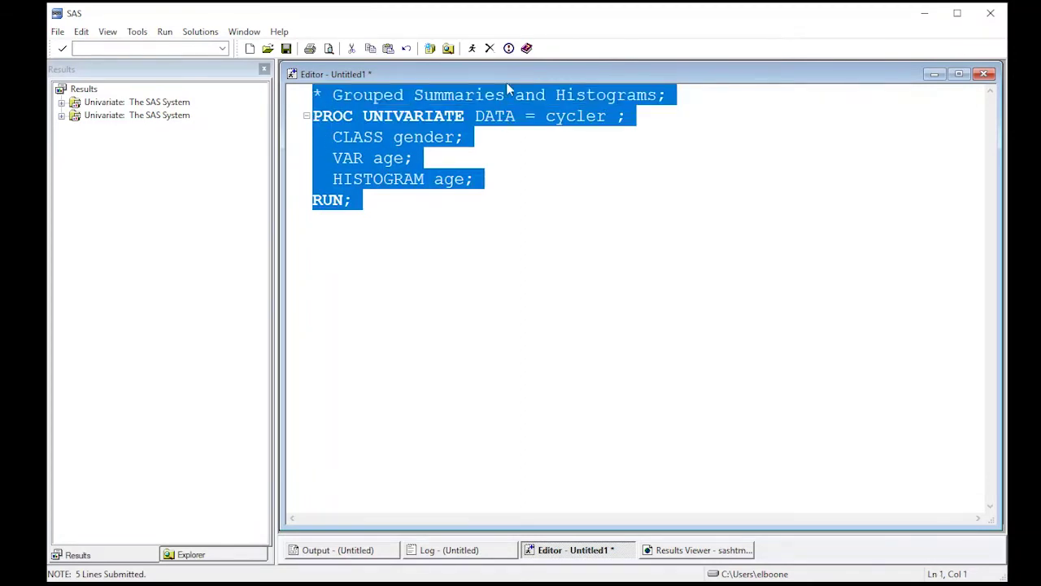
Submit the program to produce Distribution of Age histograms paneled by Gender = F and Gender = M
{"action": "left_click", "coordinate": [472, 48]}
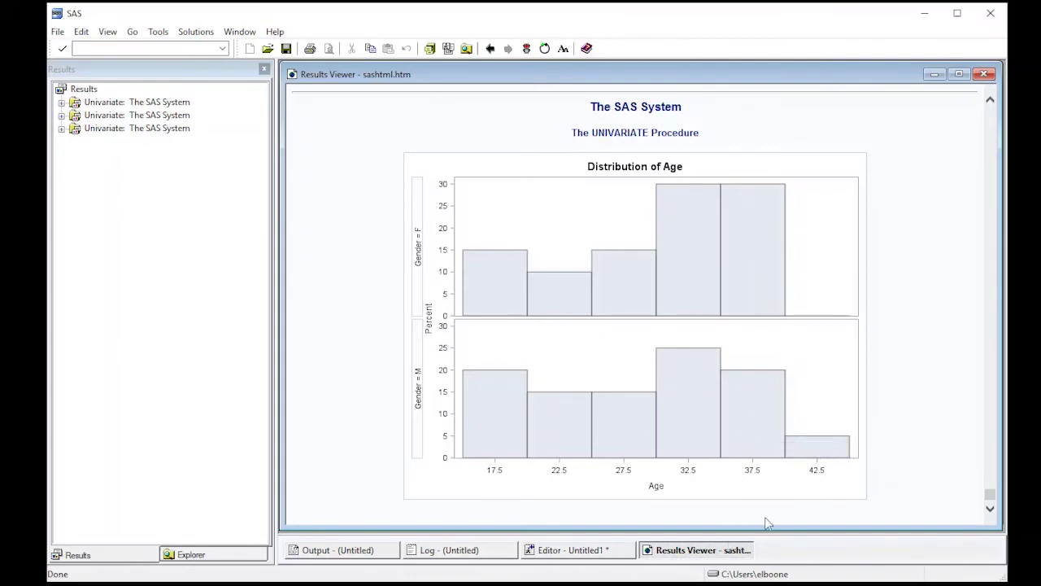
Replace 'gender' with 'trt' on the CLASS line and select the whole program
{"action": "left_click", "coordinate": [983, 74]}
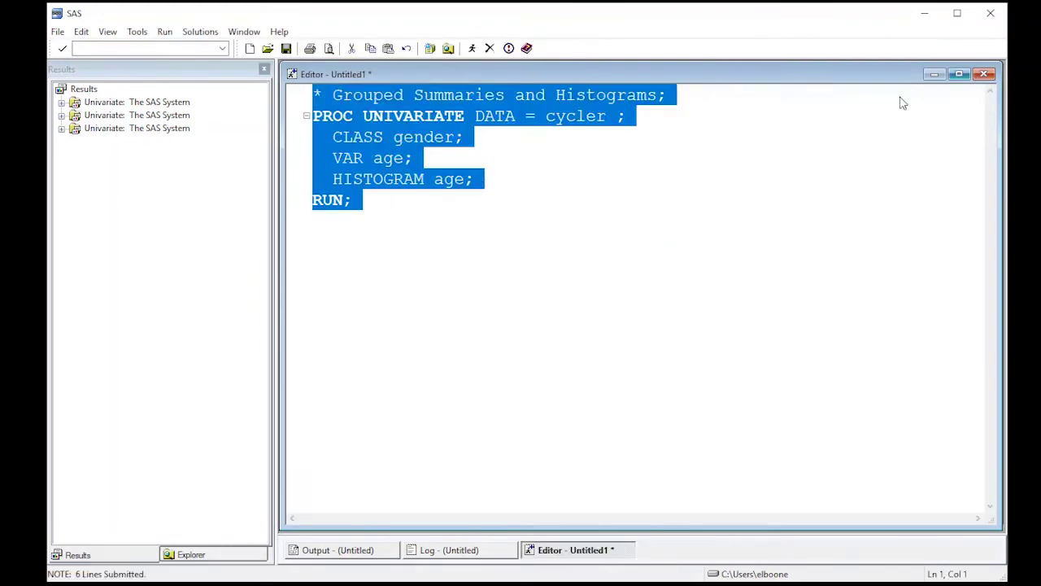
{"action": "left_click", "coordinate": [438, 225]}
{"action": "left_click_drag", "start_coordinate": [394, 138], "coordinate": [455, 138]}
{"action": "type", "text": "trt"}
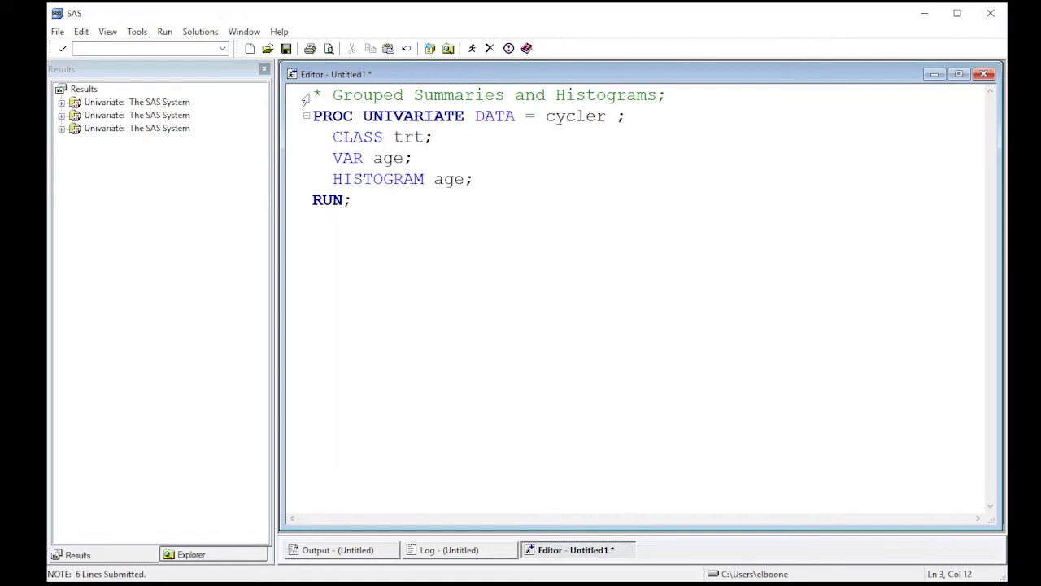
{"action": "left_click_drag", "start_coordinate": [306, 99], "coordinate": [290, 237]}
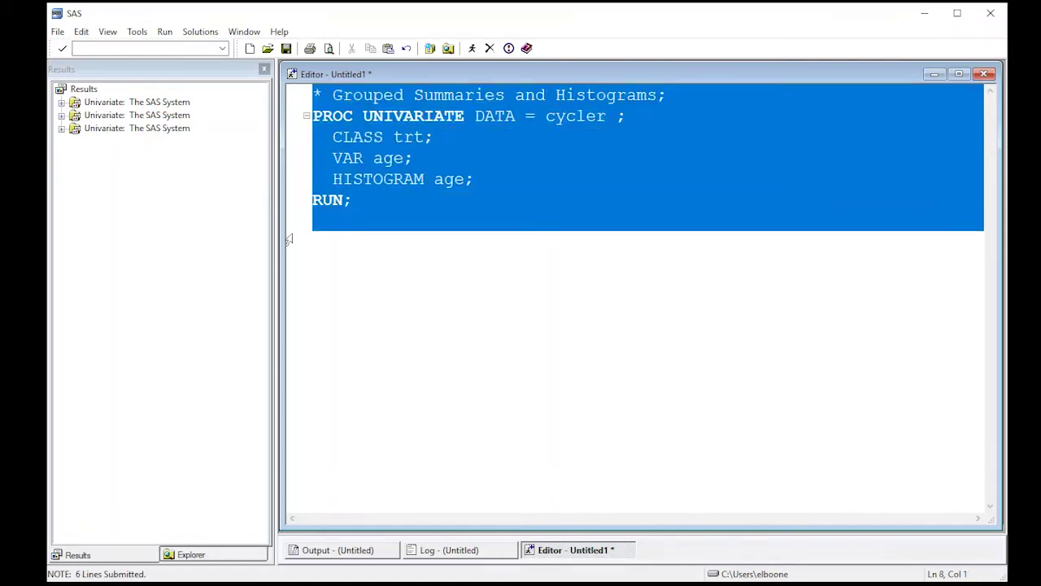
Submit the code and review the age histograms paneled TRT = H/L and TRT = M/N
{"action": "left_click", "coordinate": [472, 50]}
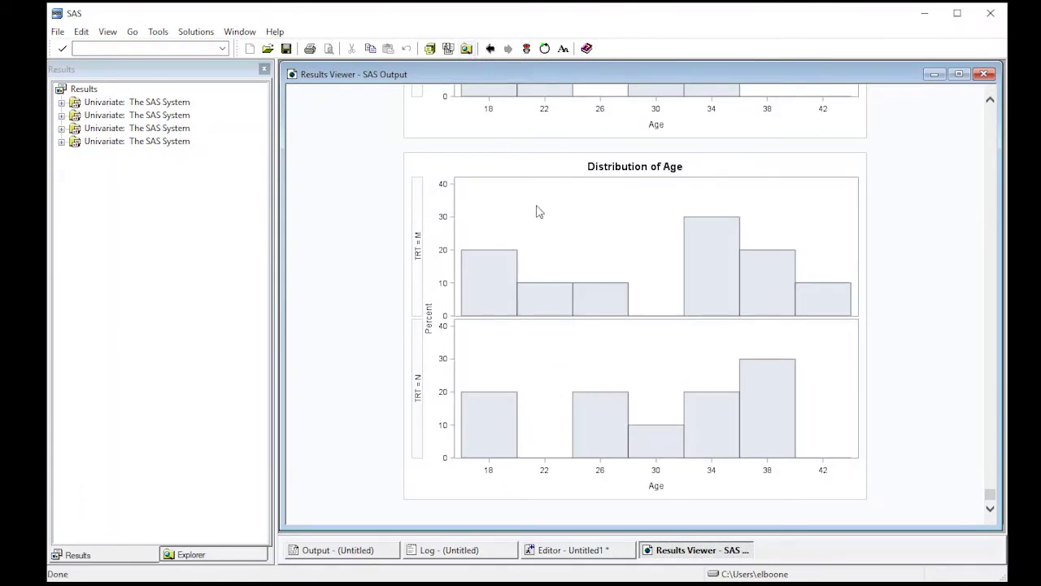
{"action": "scroll", "coordinate": [558, 275], "scroll_direction": "up", "scroll_amount": 5}
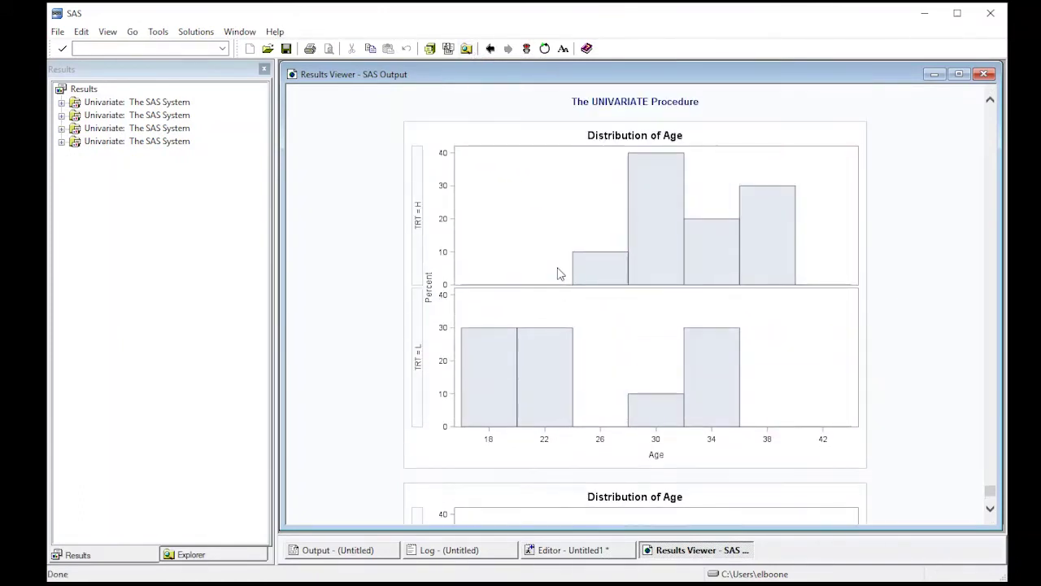
{"action": "scroll", "coordinate": [560, 274], "scroll_direction": "down", "scroll_amount": 4}
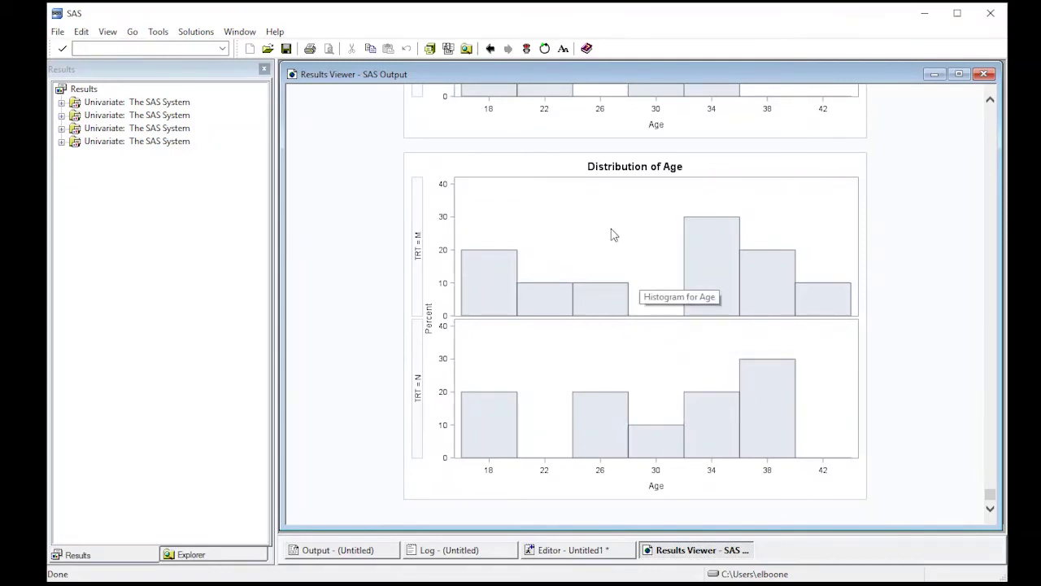
{"action": "scroll", "coordinate": [612, 235], "scroll_direction": "up", "scroll_amount": 3}
{"action": "scroll", "coordinate": [690, 323], "scroll_direction": "up", "scroll_amount": 2}
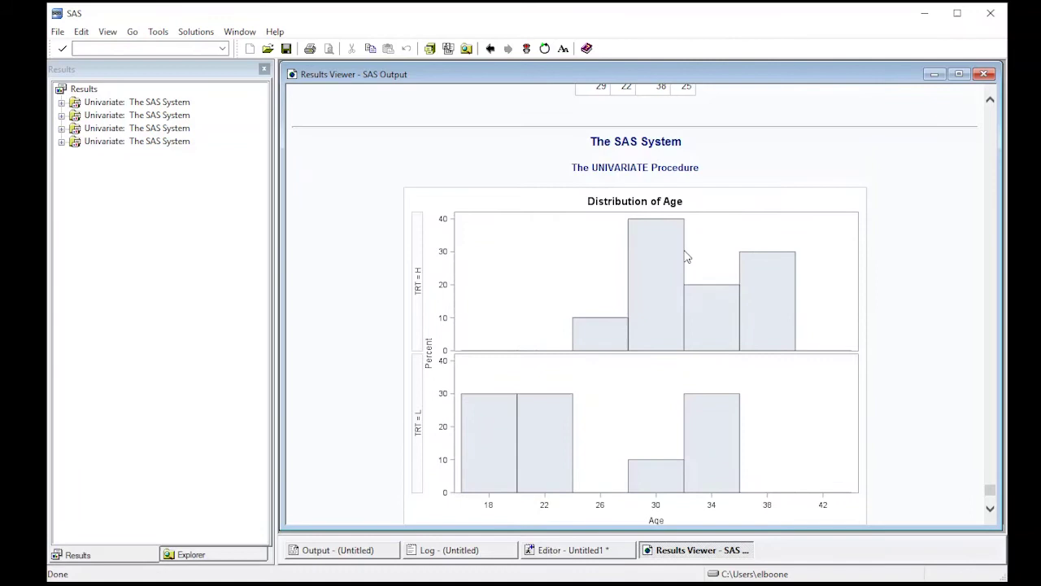
{"action": "scroll", "coordinate": [605, 340], "scroll_direction": "down", "scroll_amount": 5}
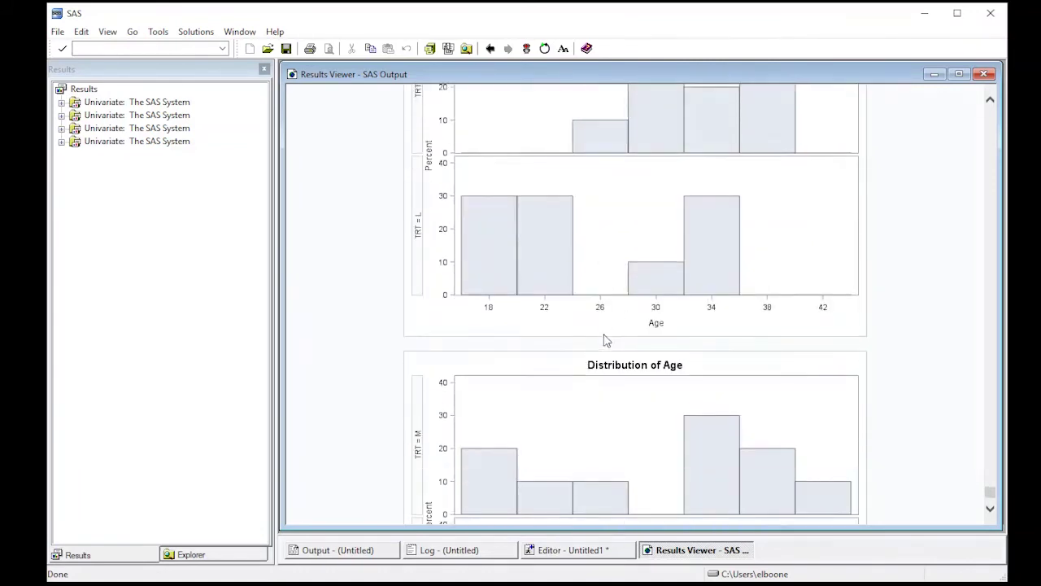
{"action": "scroll", "coordinate": [604, 340], "scroll_direction": "up", "scroll_amount": 5}
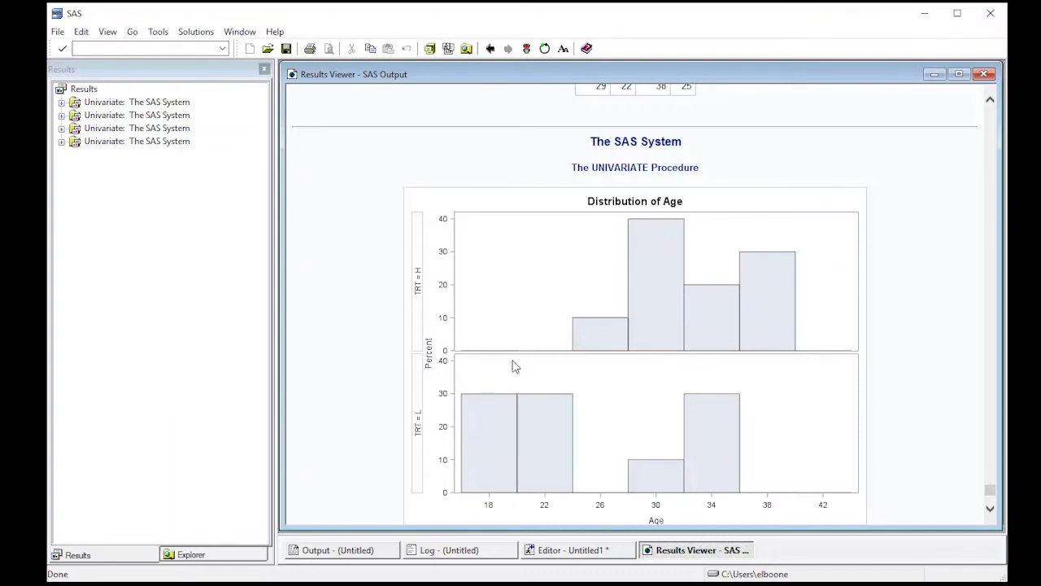
{"action": "scroll", "coordinate": [513, 366], "scroll_direction": "down", "scroll_amount": 5}
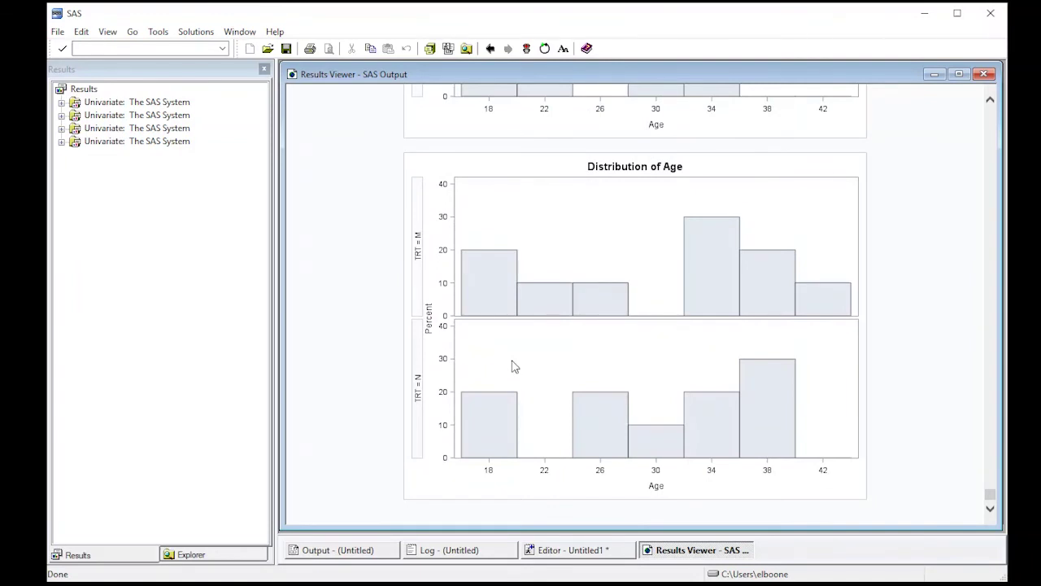
Add '/ nrows = 4' after age on the HISTOGRAM line and select the whole program
{"action": "left_click", "coordinate": [576, 557]}
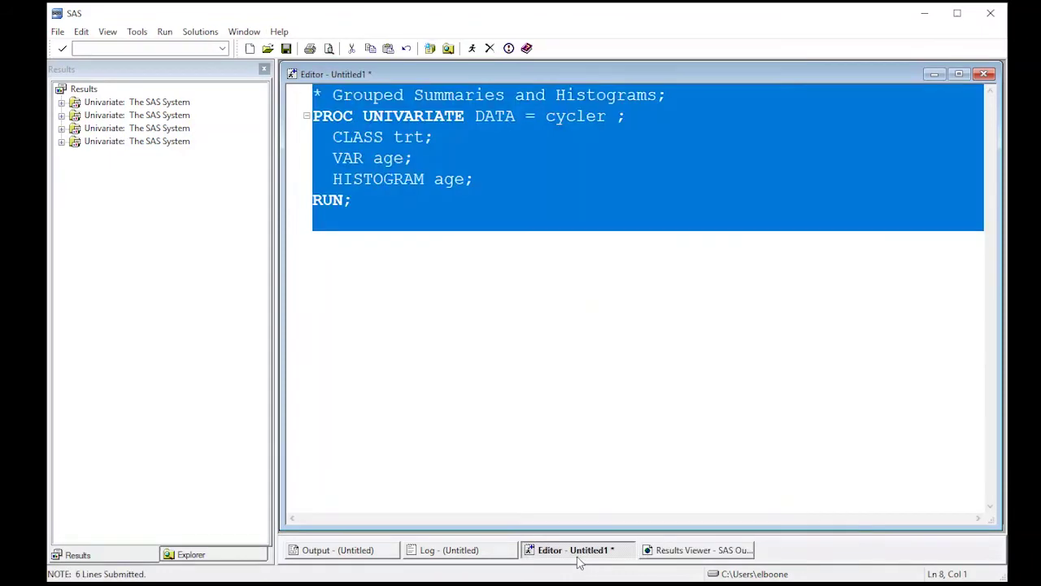
{"action": "left_click", "coordinate": [464, 180]}
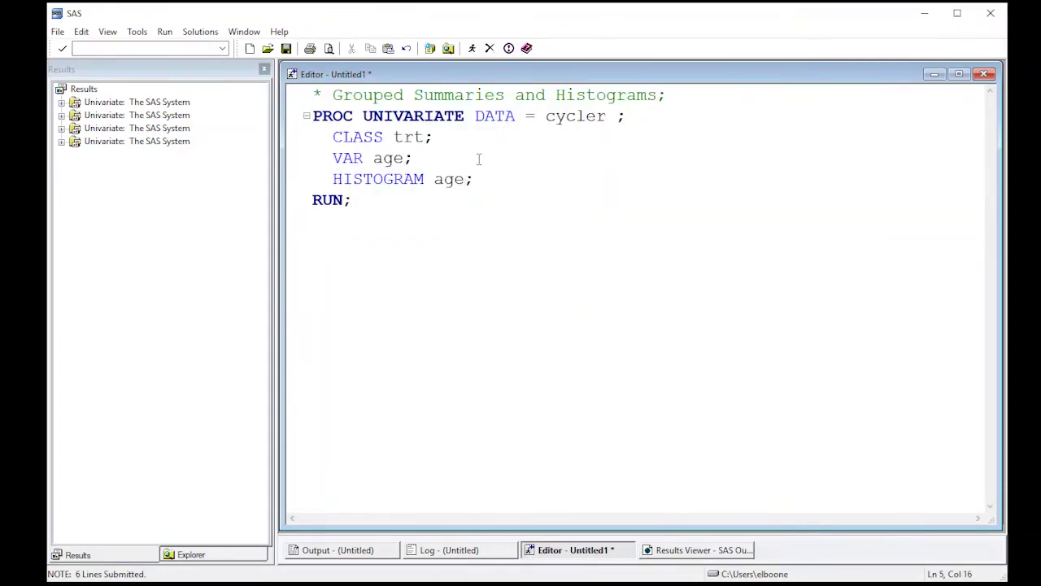
{"action": "type", "text": "/ nrows = 5"}
{"action": "key", "text": "BackSpace"}
{"action": "type", "text": "4"}
{"action": "left_click_drag", "start_coordinate": [402, 214], "coordinate": [313, 91]}
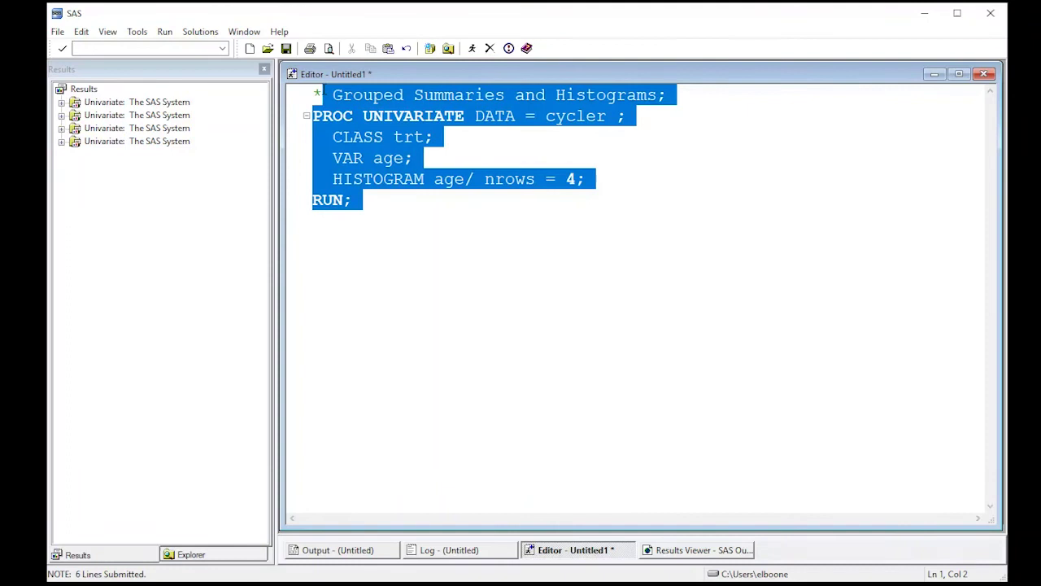
Submit the program and review the stacked TRT = H, L, M and N histogram panels
{"action": "left_click", "coordinate": [472, 48]}
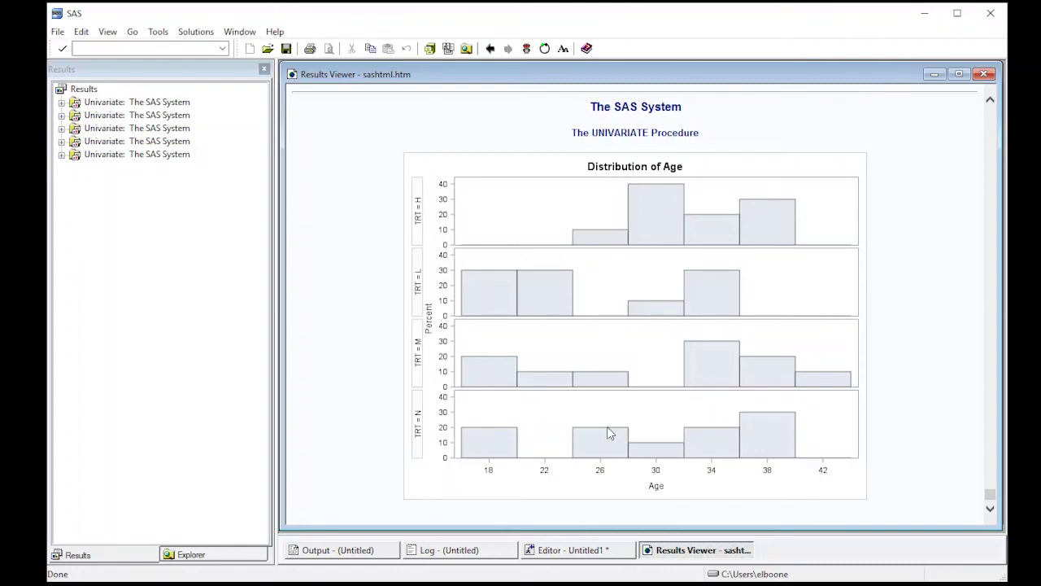
{"action": "scroll", "coordinate": [608, 432], "scroll_direction": "up", "scroll_amount": 15}
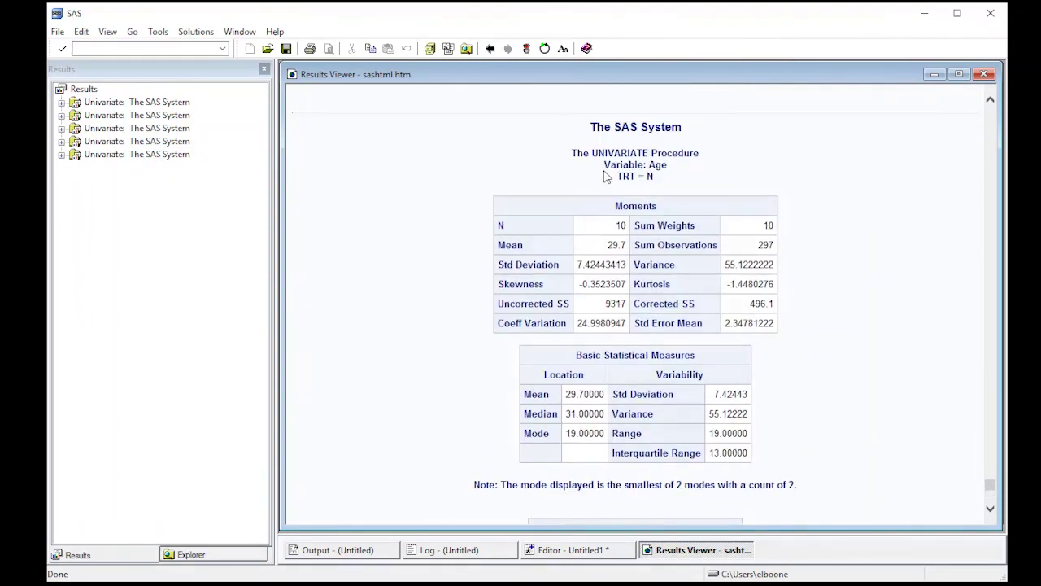
{"action": "left_click_drag", "start_coordinate": [617, 175], "coordinate": [659, 175]}
{"action": "scroll", "coordinate": [679, 204], "scroll_direction": "up", "scroll_amount": 2}
{"action": "scroll", "coordinate": [679, 203], "scroll_direction": "down", "scroll_amount": 16}
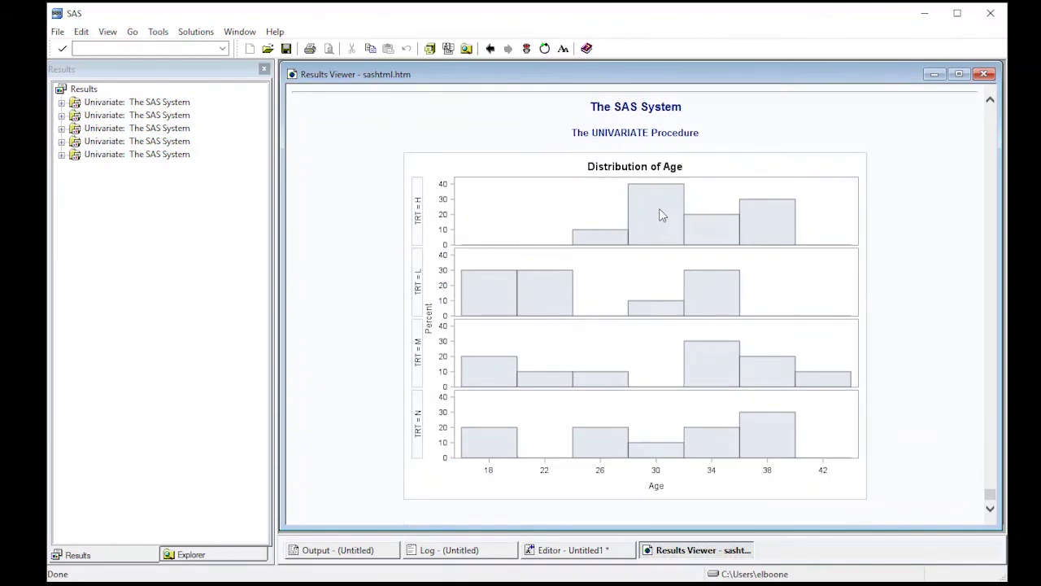